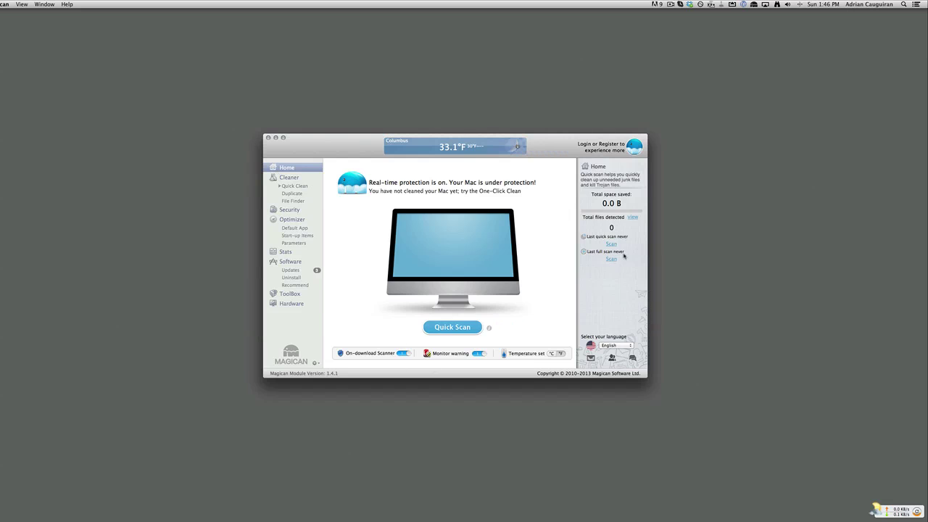
Move the floating network monitor widget beside the main window and view its CPU and RAM usage lists.
{"action": "left_click_drag", "start_coordinate": [903, 513], "coordinate": [737, 253]}
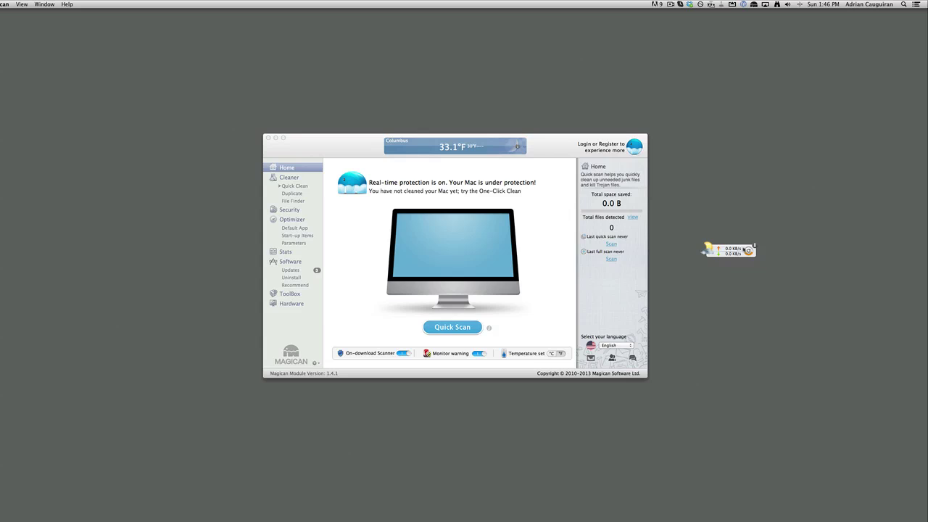
{"action": "mouse_move", "coordinate": [715, 252]}
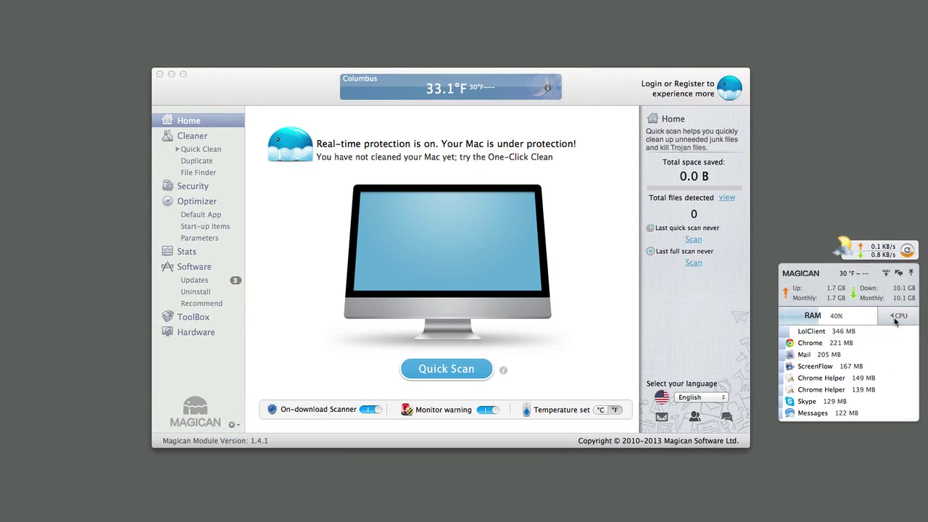
{"action": "left_click", "coordinate": [896, 322]}
{"action": "left_click", "coordinate": [802, 320]}
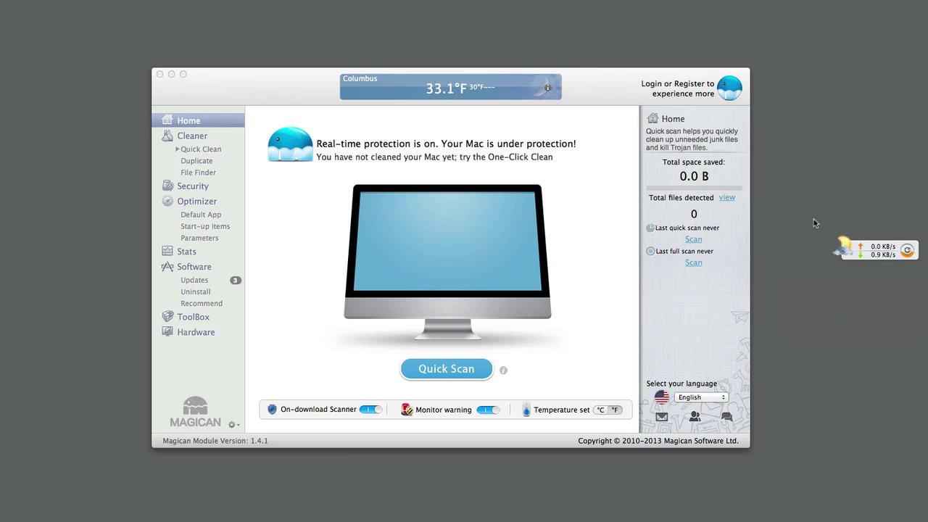
{"action": "left_click", "coordinate": [317, 92]}
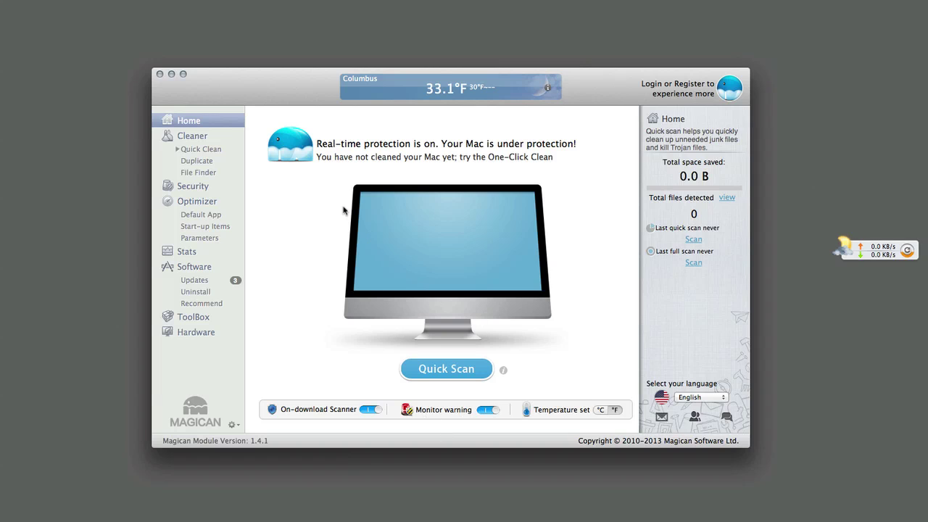
Examine the Cleaner overview and its Quick Clean, Duplicate and File Finder pages.
{"action": "left_click", "coordinate": [208, 137]}
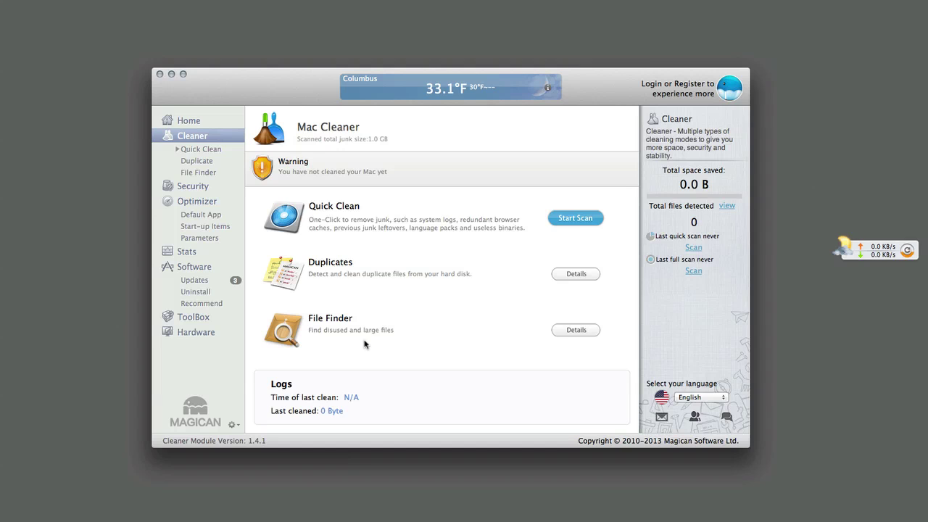
{"action": "left_click", "coordinate": [197, 150]}
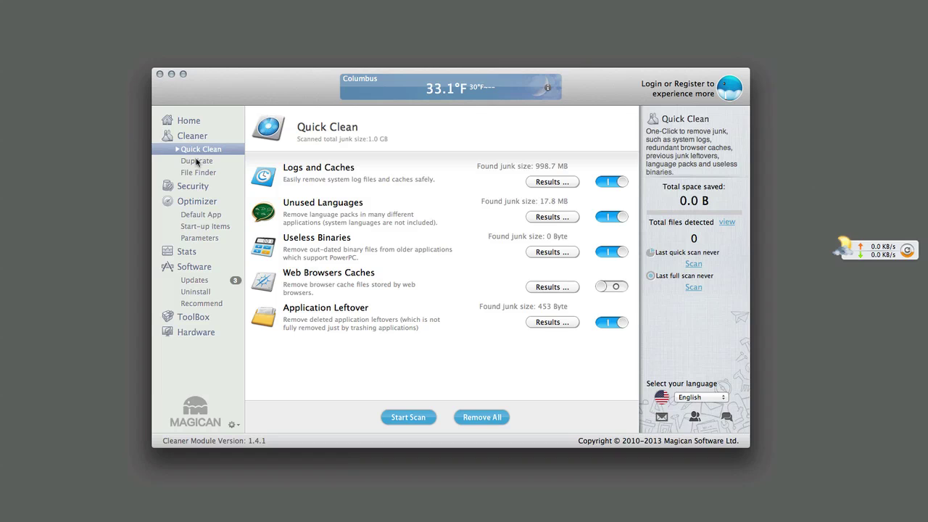
{"action": "left_click", "coordinate": [196, 162]}
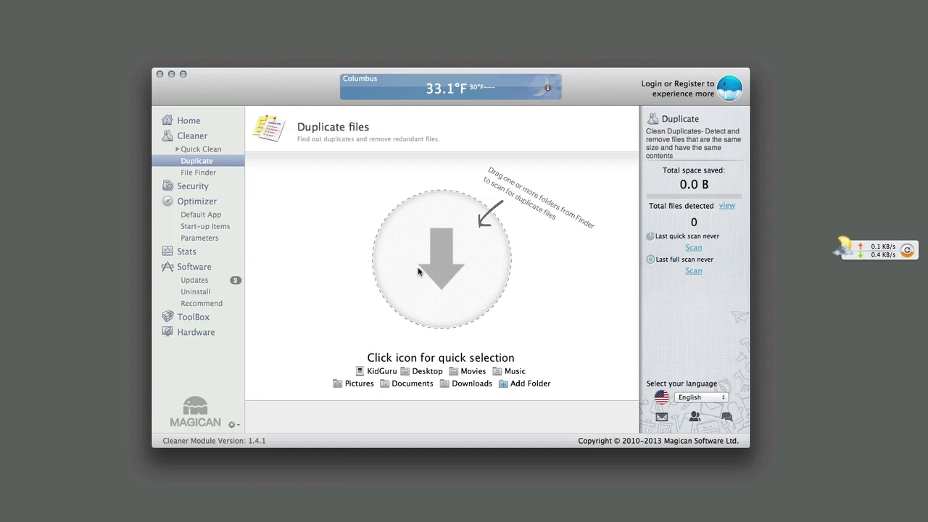
{"action": "left_click", "coordinate": [223, 174]}
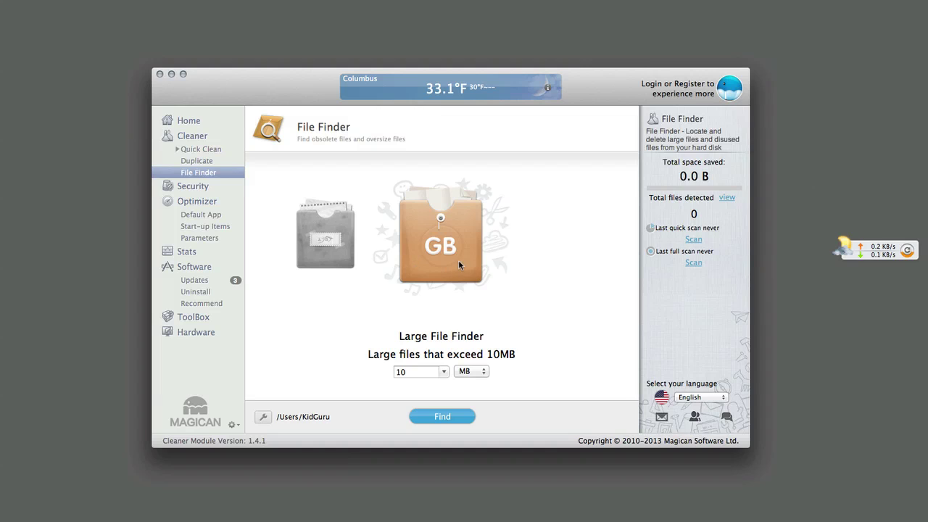
{"action": "left_click", "coordinate": [211, 160]}
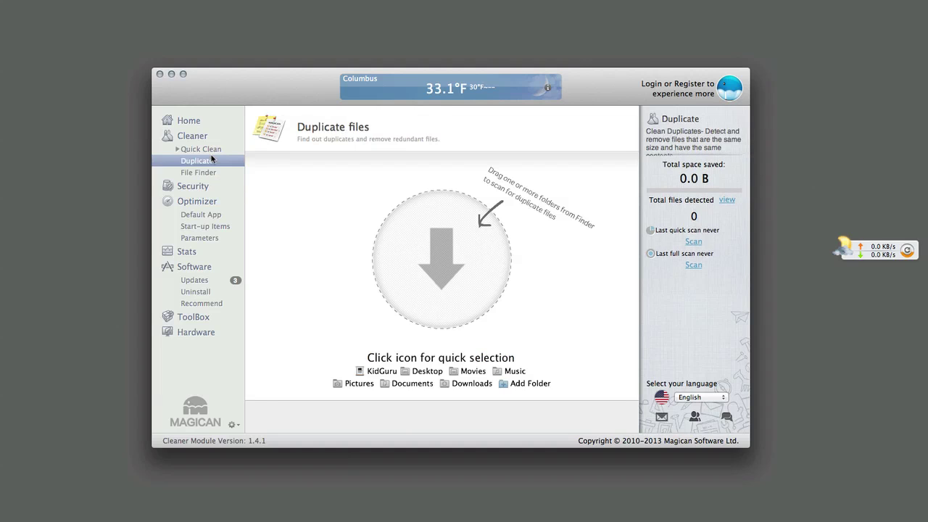
{"action": "left_click", "coordinate": [210, 150]}
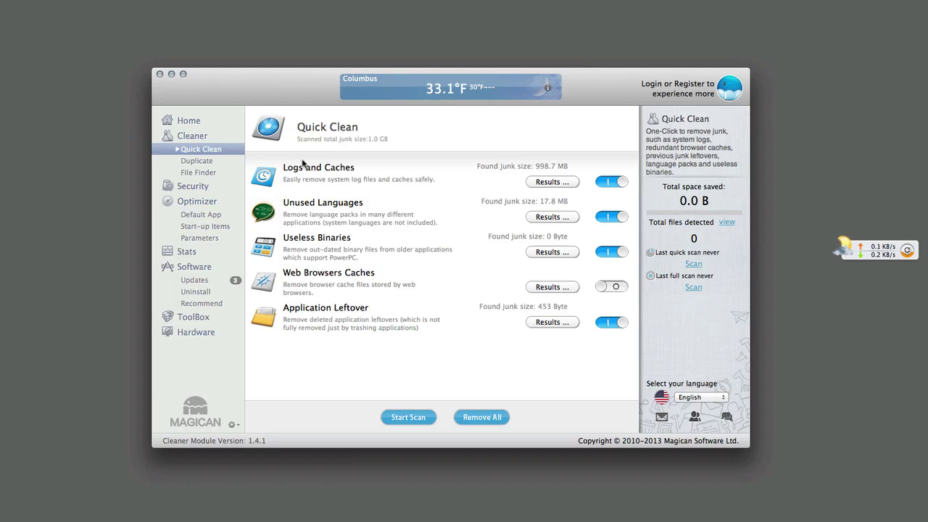
Start a Quick Clean scan from the Cleaner overview.
{"action": "left_click", "coordinate": [224, 136]}
{"action": "left_click", "coordinate": [563, 220]}
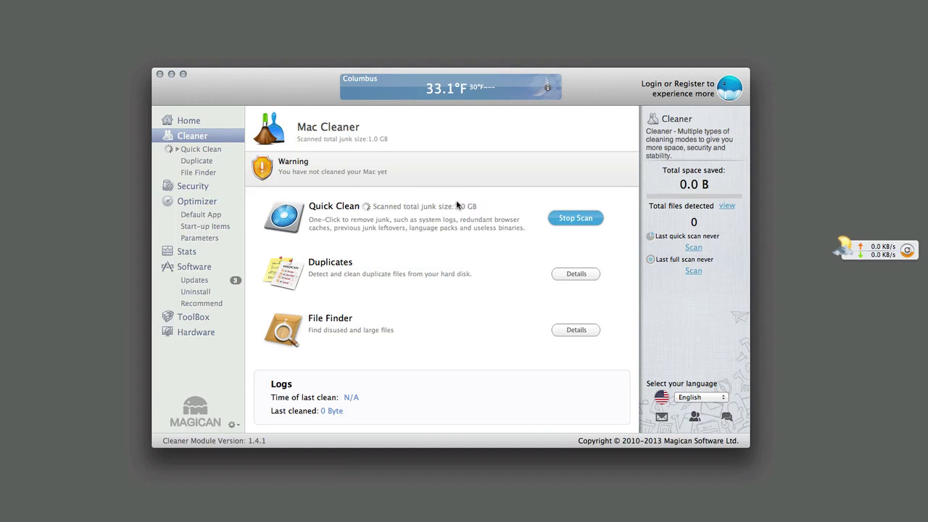
Examine the Security Center's scan options and the Optimizer's general and personal default application settings.
{"action": "left_click", "coordinate": [193, 186]}
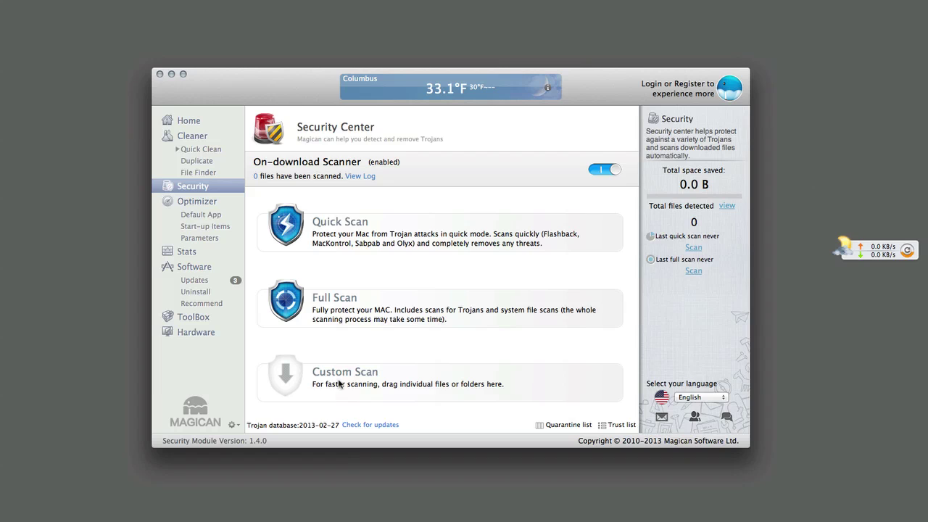
{"action": "left_click", "coordinate": [197, 201]}
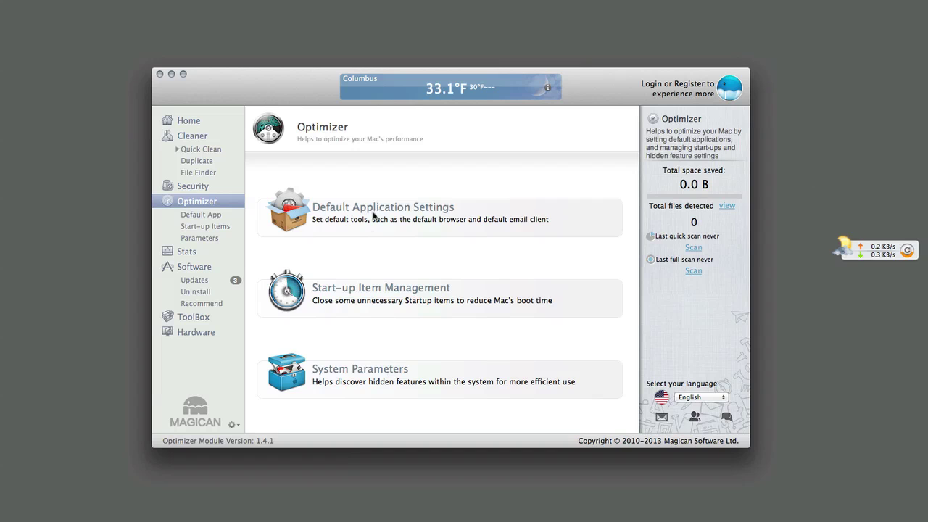
{"action": "left_click", "coordinate": [212, 216]}
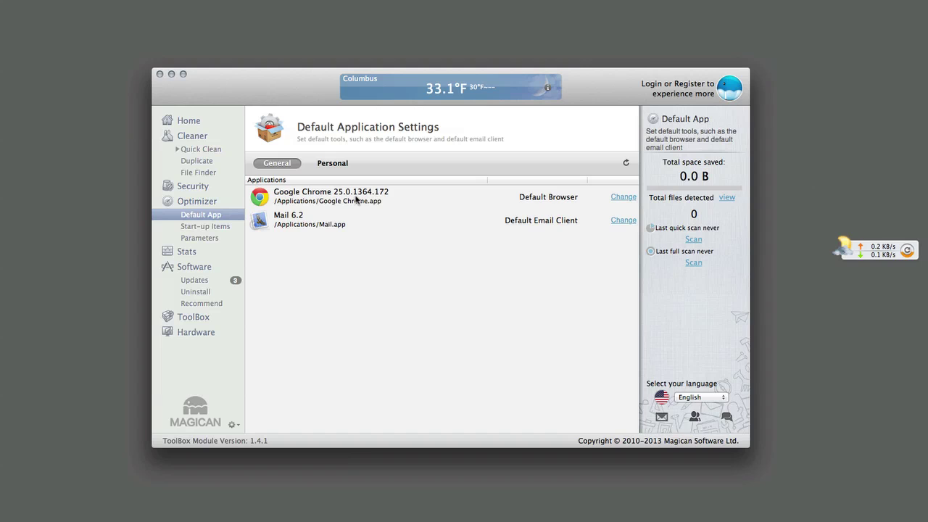
{"action": "left_click", "coordinate": [323, 162]}
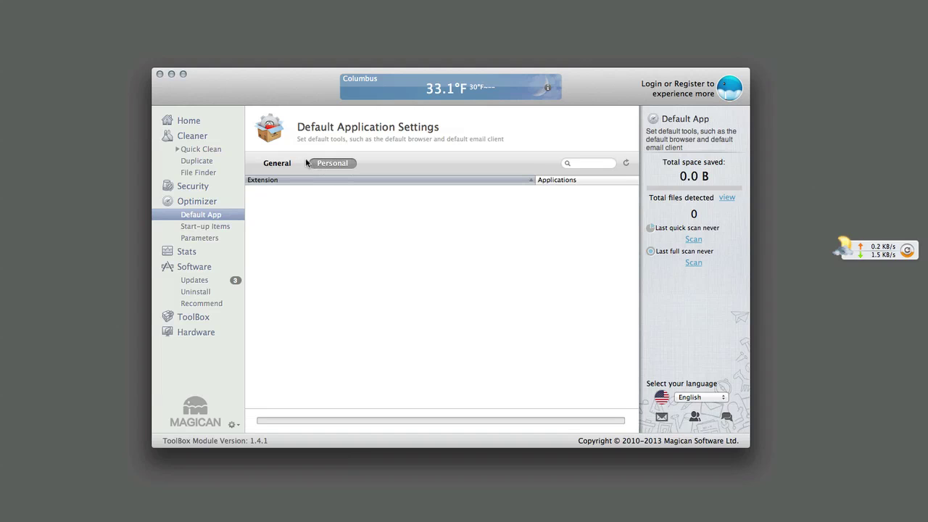
Disable Feem and DragThing in the login items of Start-up Item Management.
{"action": "left_click", "coordinate": [232, 229]}
{"action": "scroll", "coordinate": [425, 253], "scroll_direction": "down", "scroll_amount": 2}
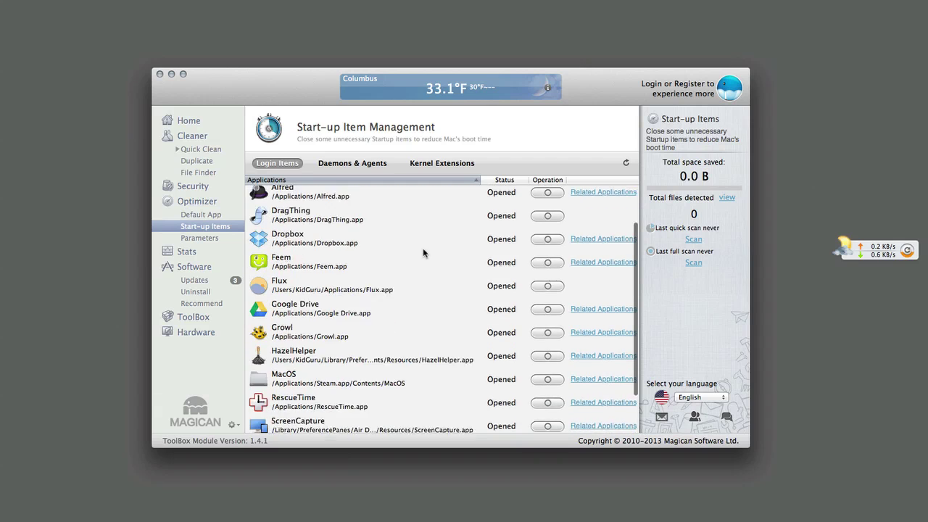
{"action": "scroll", "coordinate": [424, 254], "scroll_direction": "down", "scroll_amount": 2}
{"action": "scroll", "coordinate": [467, 317], "scroll_direction": "up", "scroll_amount": 5}
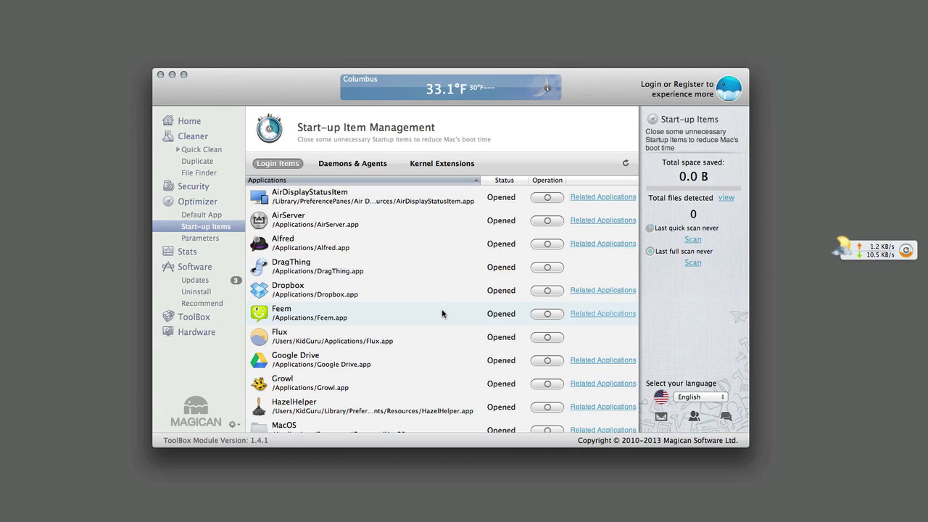
{"action": "left_click", "coordinate": [552, 314]}
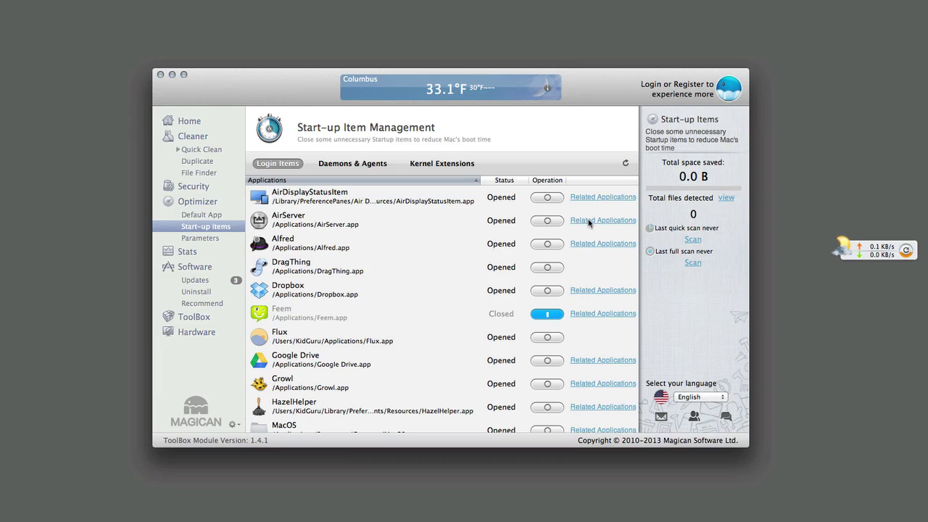
{"action": "left_click", "coordinate": [549, 268]}
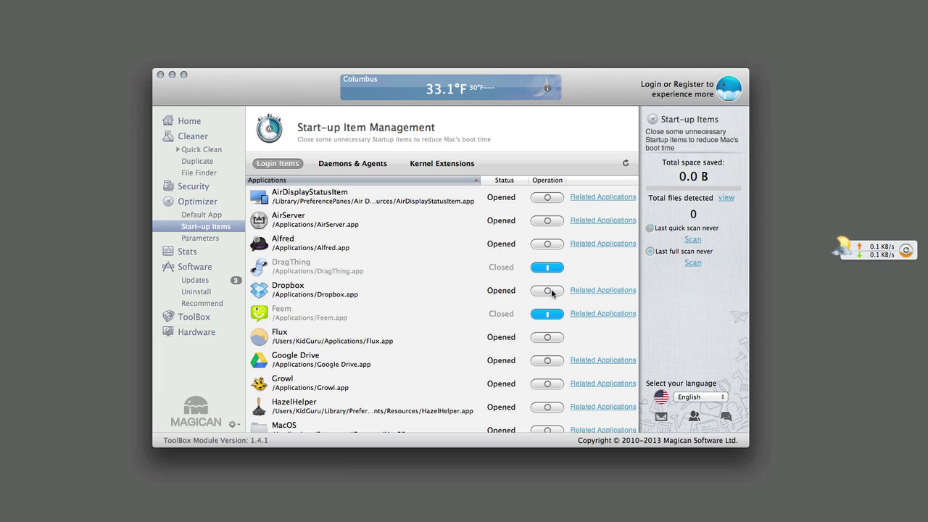
Look through the remaining login items and disable Alfred.
{"action": "scroll", "coordinate": [553, 293], "scroll_direction": "down", "scroll_amount": 3}
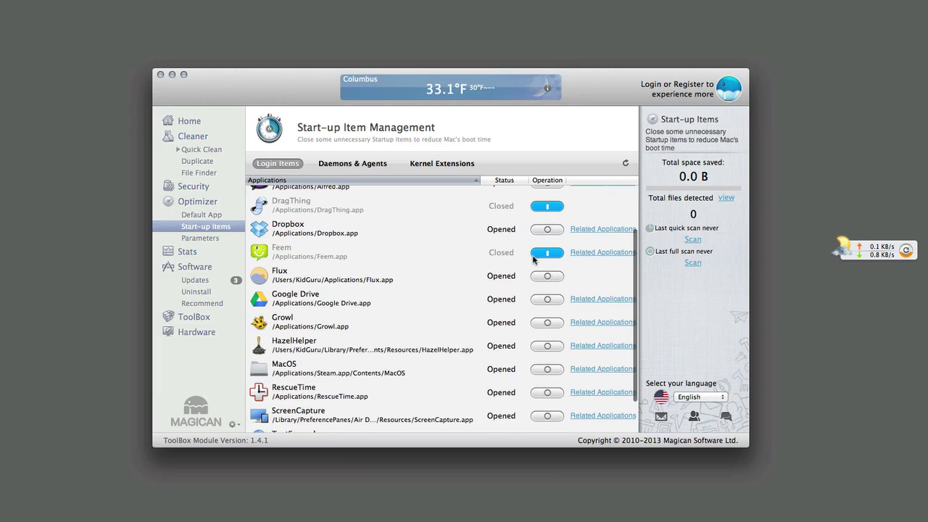
{"action": "left_click", "coordinate": [462, 250]}
{"action": "scroll", "coordinate": [496, 255], "scroll_direction": "down", "scroll_amount": 2}
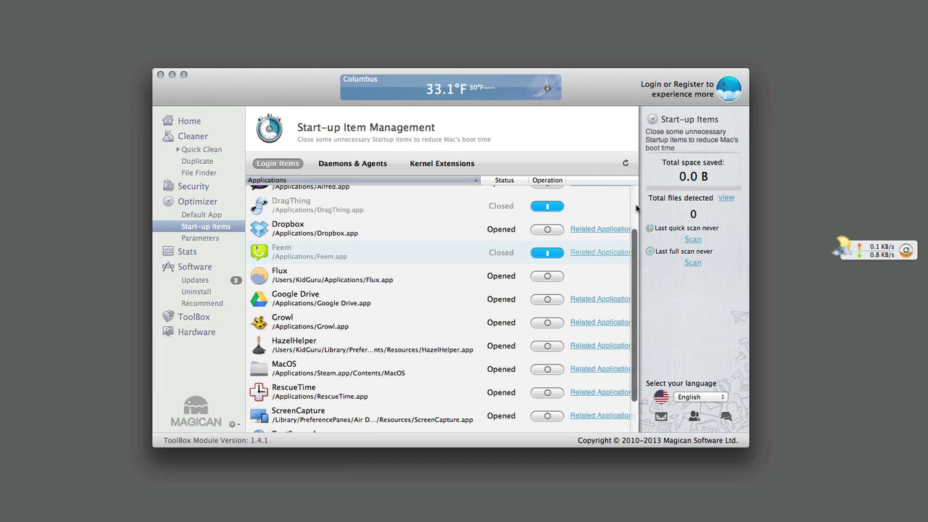
{"action": "scroll", "coordinate": [547, 319], "scroll_direction": "down", "scroll_amount": 1}
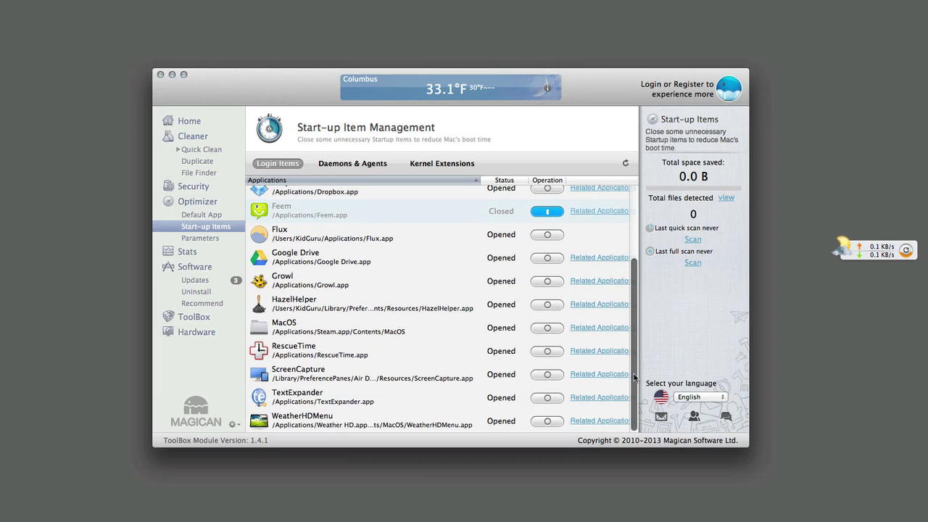
{"action": "scroll", "coordinate": [603, 327], "scroll_direction": "up", "scroll_amount": 6}
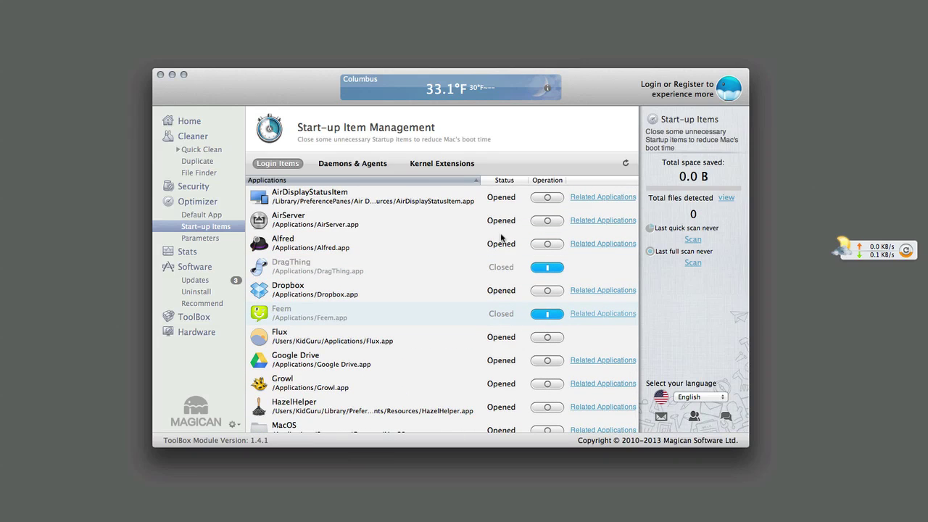
{"action": "left_click", "coordinate": [546, 244]}
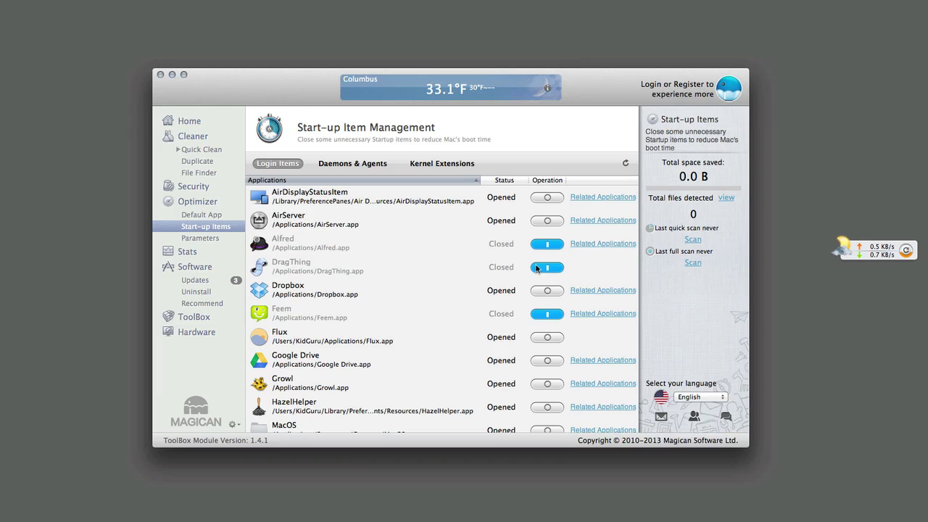
Disable the Growl, Google Drive, WeatherHDMenu and RescueTime login items.
{"action": "scroll", "coordinate": [454, 330], "scroll_direction": "down", "scroll_amount": 5}
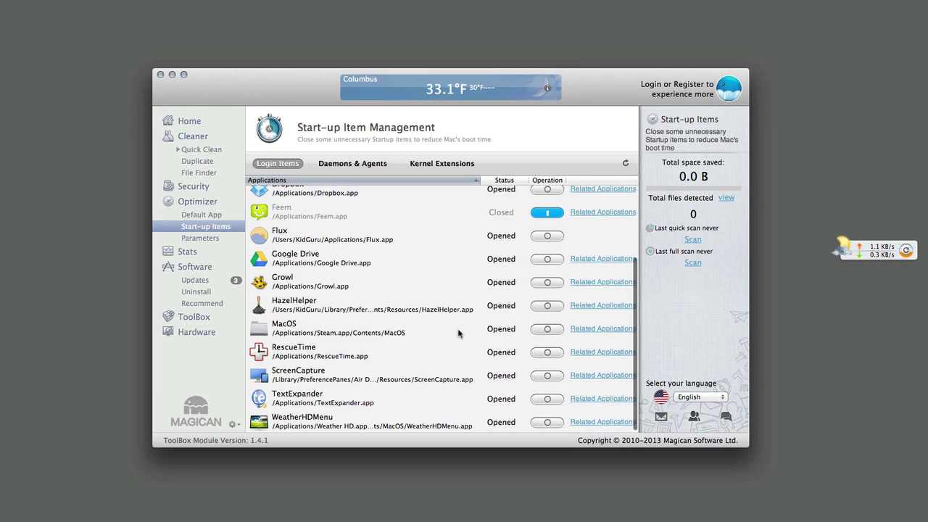
{"action": "left_click", "coordinate": [536, 283]}
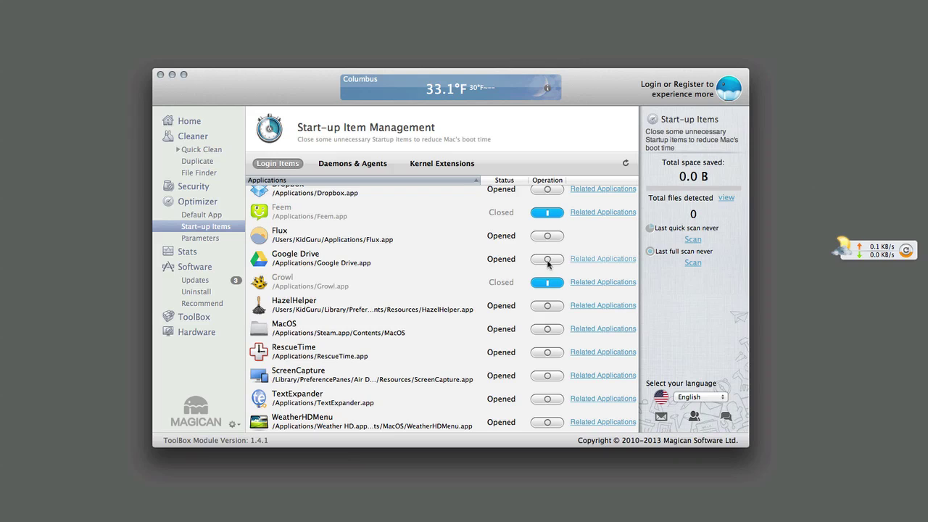
{"action": "left_click", "coordinate": [547, 261]}
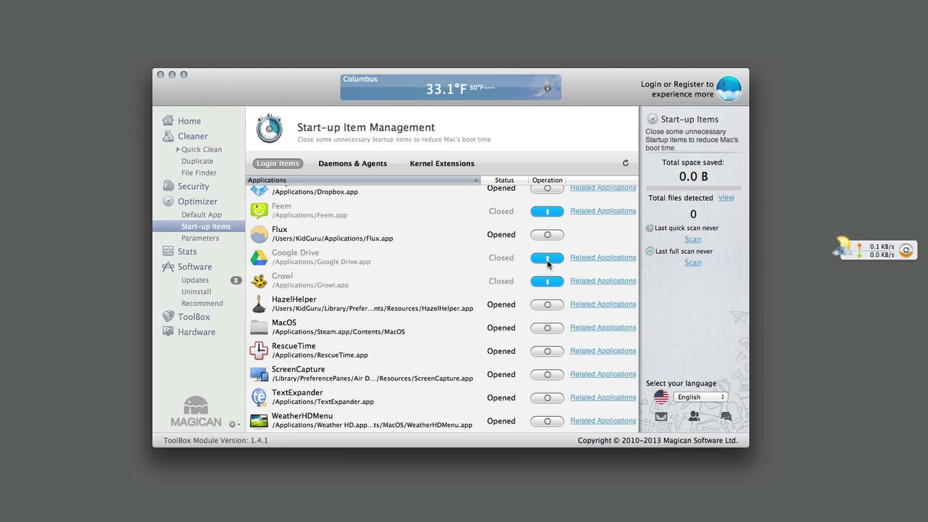
{"action": "left_click", "coordinate": [552, 421]}
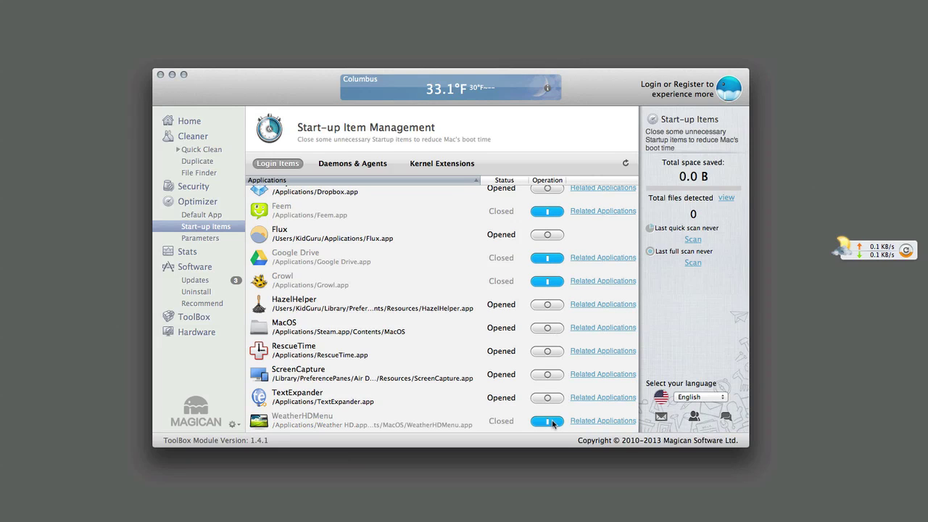
{"action": "left_click", "coordinate": [537, 351]}
{"action": "scroll", "coordinate": [406, 350], "scroll_direction": "up", "scroll_amount": 5}
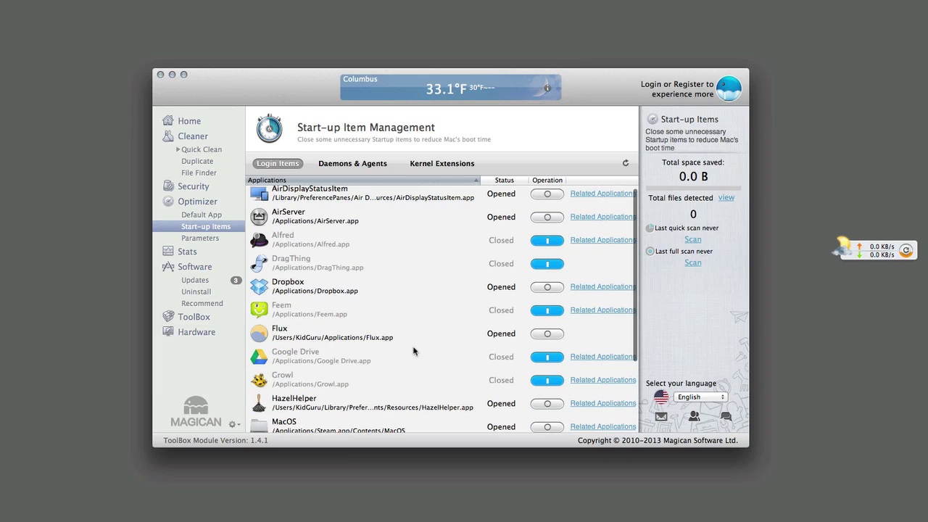
View the screenshot formats available in the general System Parameters, keeping PNG.
{"action": "left_click", "coordinate": [231, 239]}
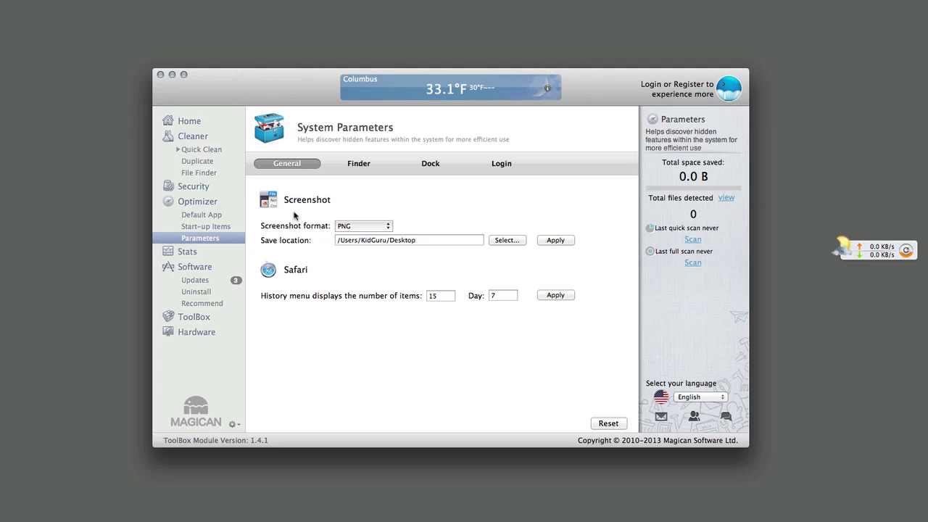
{"action": "left_click", "coordinate": [355, 229]}
{"action": "left_click", "coordinate": [416, 203]}
{"action": "left_click", "coordinate": [357, 227]}
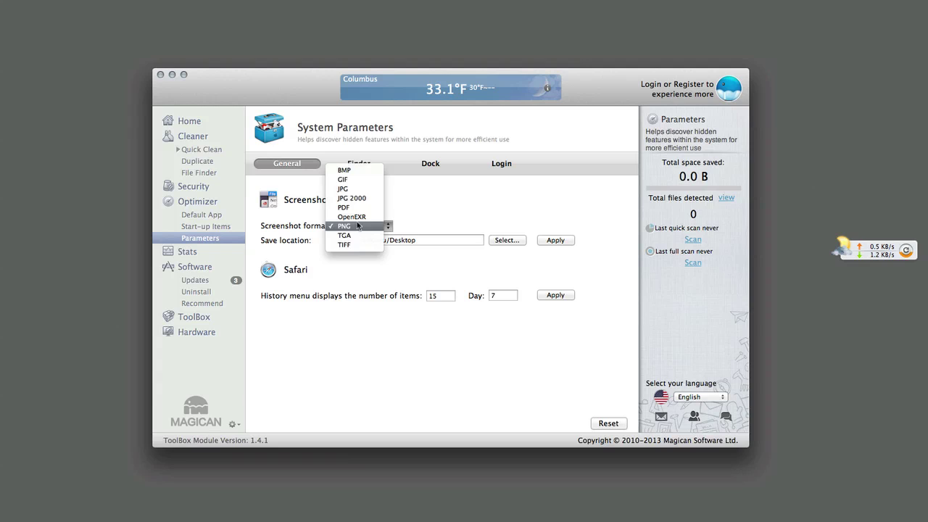
{"action": "left_click", "coordinate": [460, 200]}
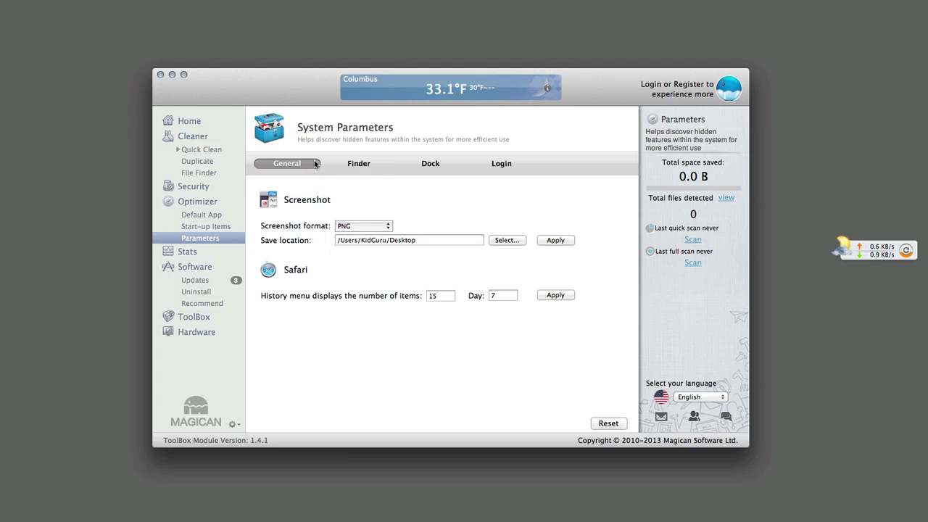
Review the Finder system parameters and the Dock's appearance choices, keeping 3D with mirror effect.
{"action": "left_click", "coordinate": [365, 164]}
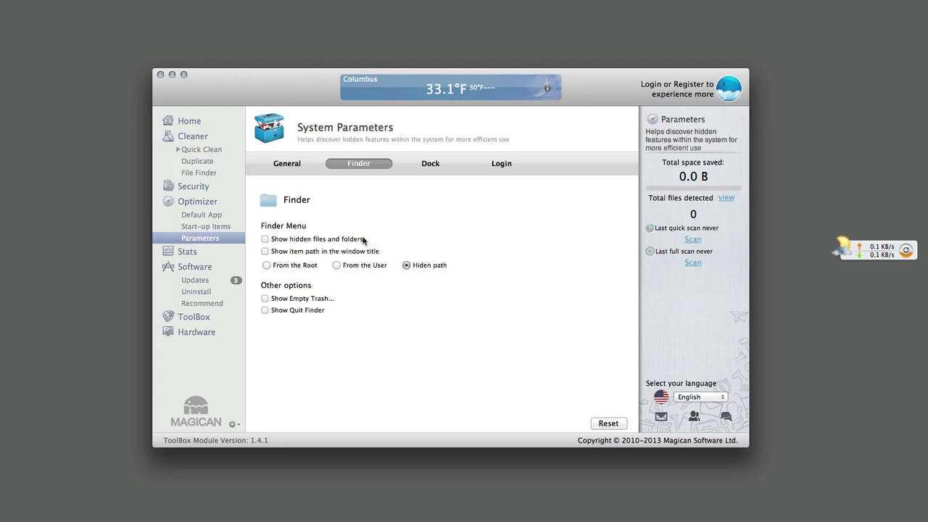
{"action": "left_click", "coordinate": [435, 164]}
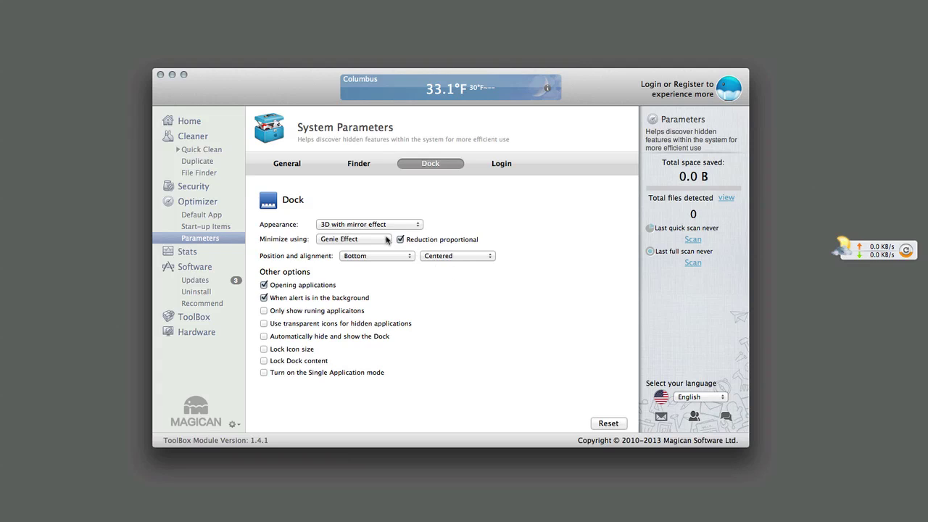
{"action": "left_click", "coordinate": [358, 227]}
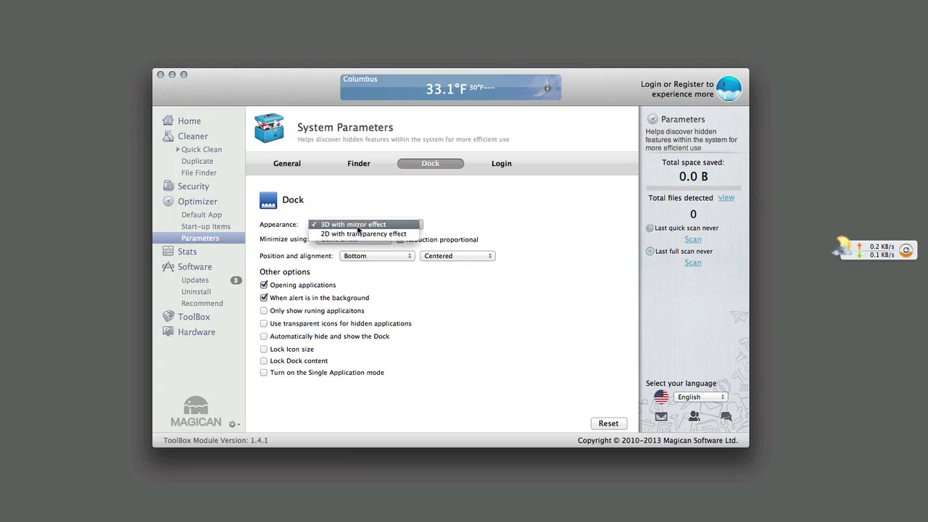
{"action": "left_click", "coordinate": [374, 181]}
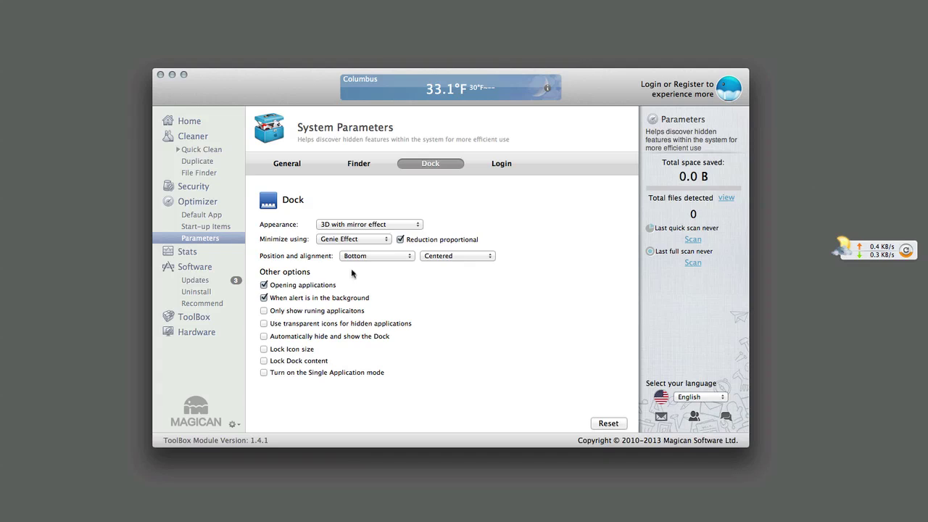
View the Dock's alignment and position choices, keeping Centered and Bottom, and show the Login parameters.
{"action": "left_click", "coordinate": [442, 259]}
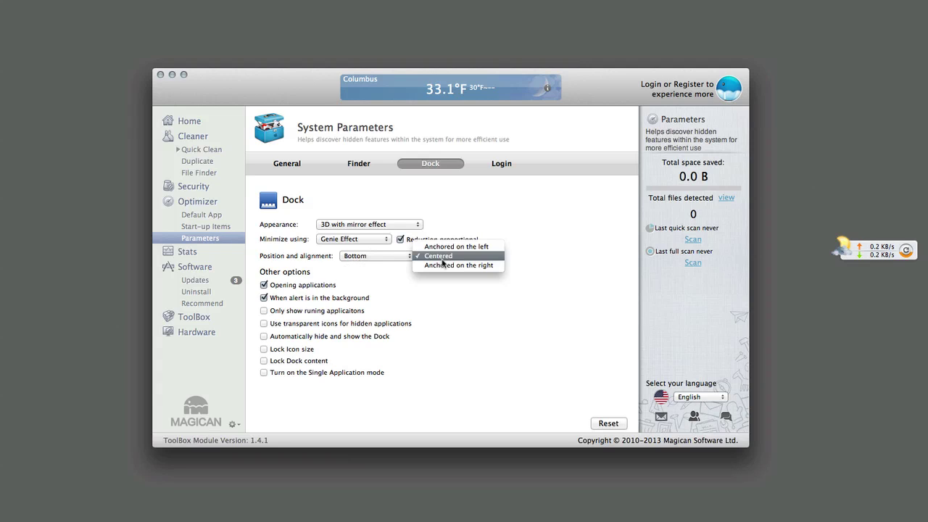
{"action": "left_click", "coordinate": [441, 258]}
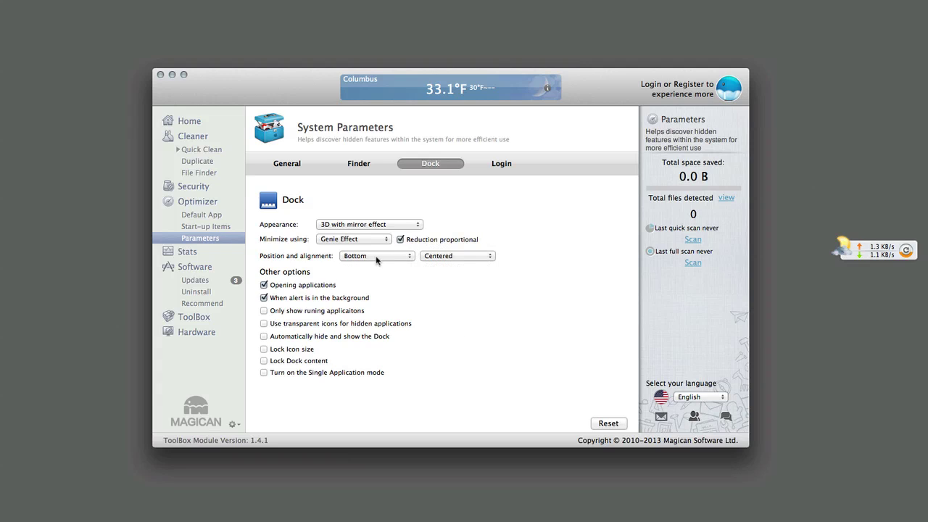
{"action": "left_click", "coordinate": [375, 255]}
{"action": "left_click", "coordinate": [463, 333]}
{"action": "left_click", "coordinate": [492, 164]}
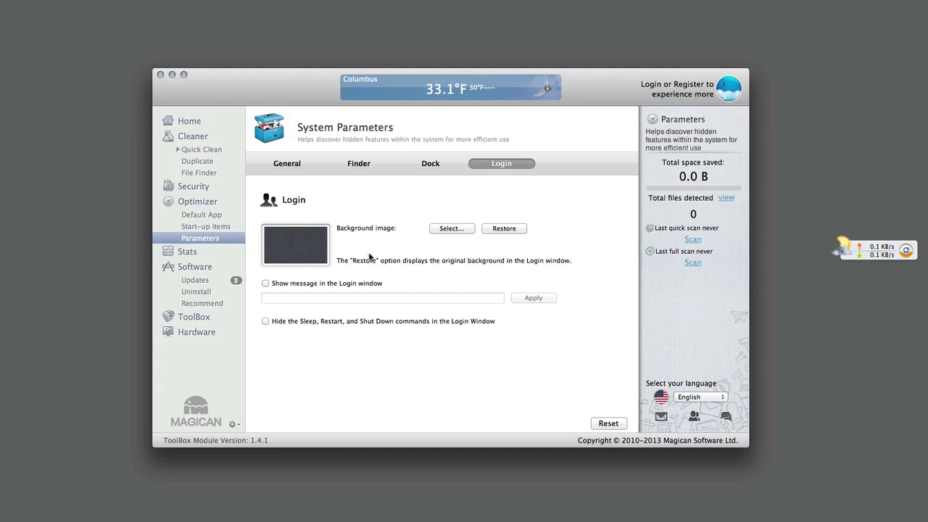
Review the Stats pages for hard drives, CPU and memory activity, fan speed and temperature, and network traffic.
{"action": "left_click", "coordinate": [187, 252]}
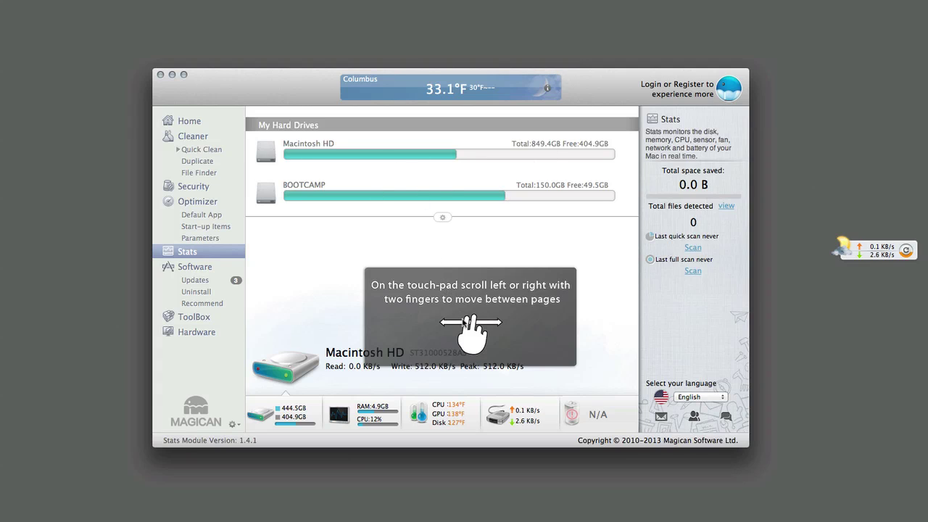
{"action": "left_click", "coordinate": [492, 270]}
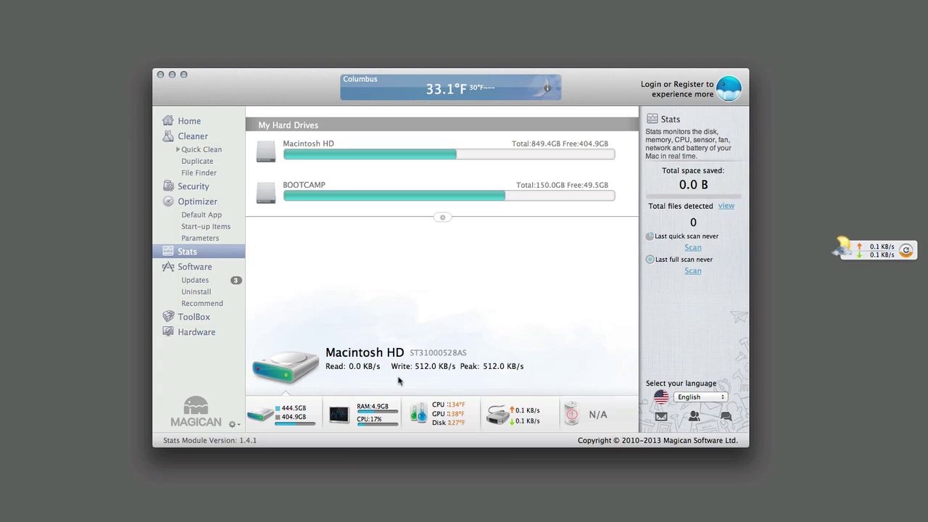
{"action": "left_click", "coordinate": [366, 417]}
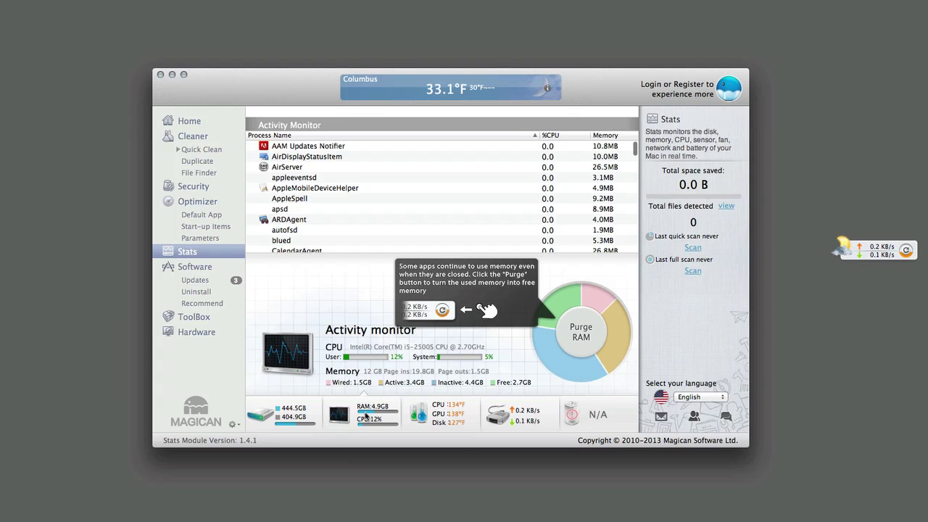
{"action": "left_click", "coordinate": [450, 425]}
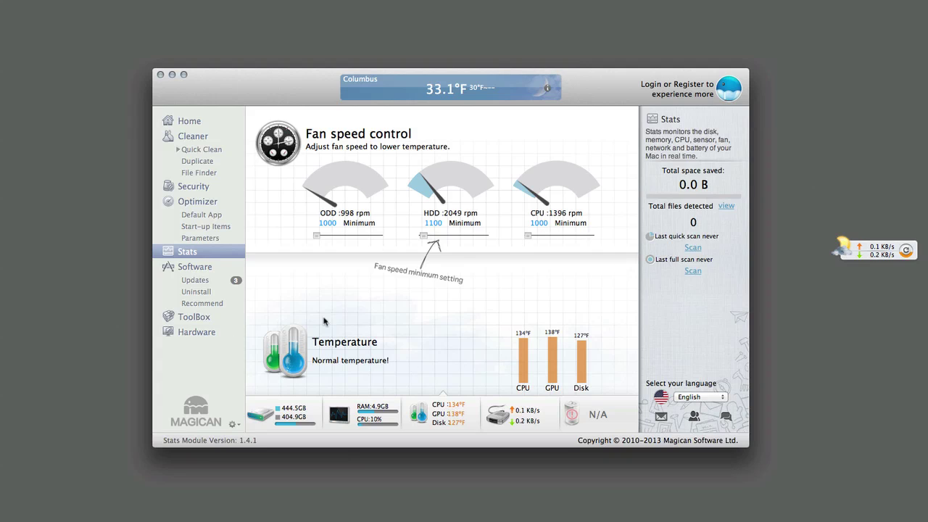
{"action": "left_click", "coordinate": [543, 427]}
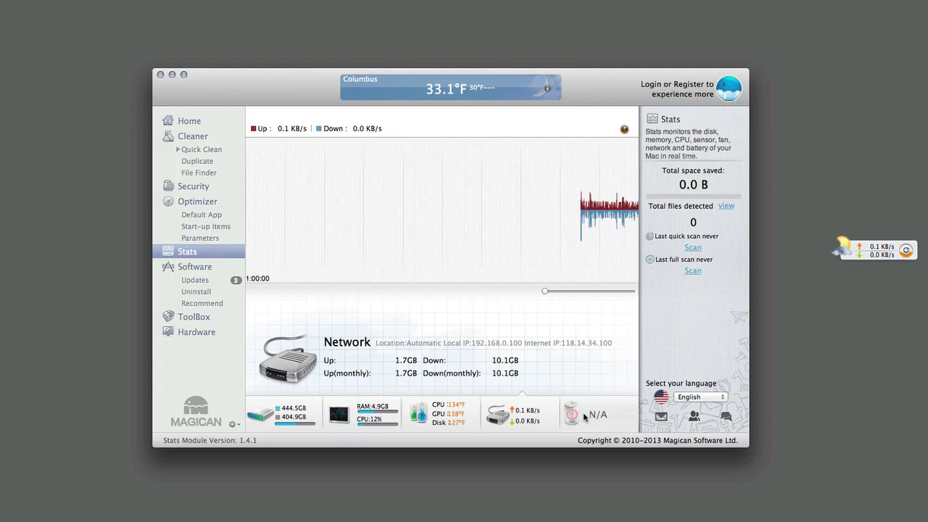
View the Software, ToolBox, Hardware and Security module pages one after another.
{"action": "left_click", "coordinate": [196, 269]}
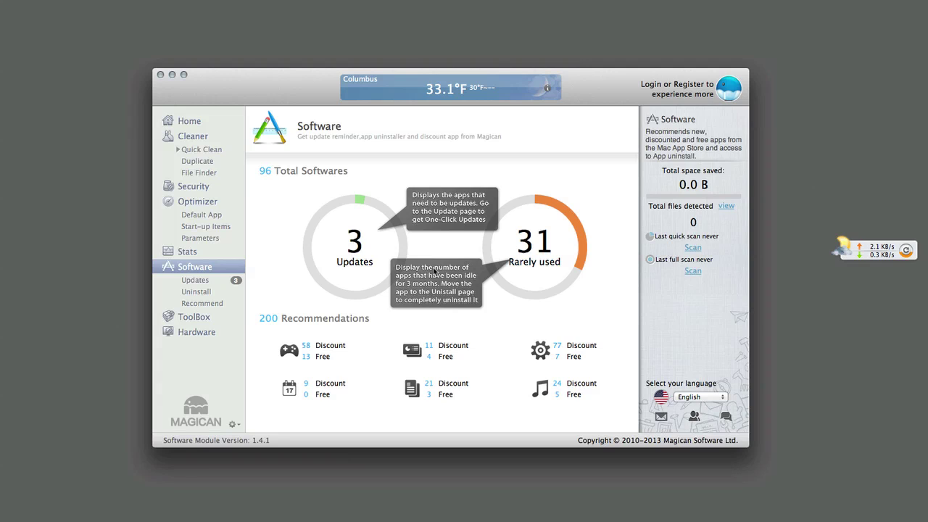
{"action": "left_click", "coordinate": [167, 317]}
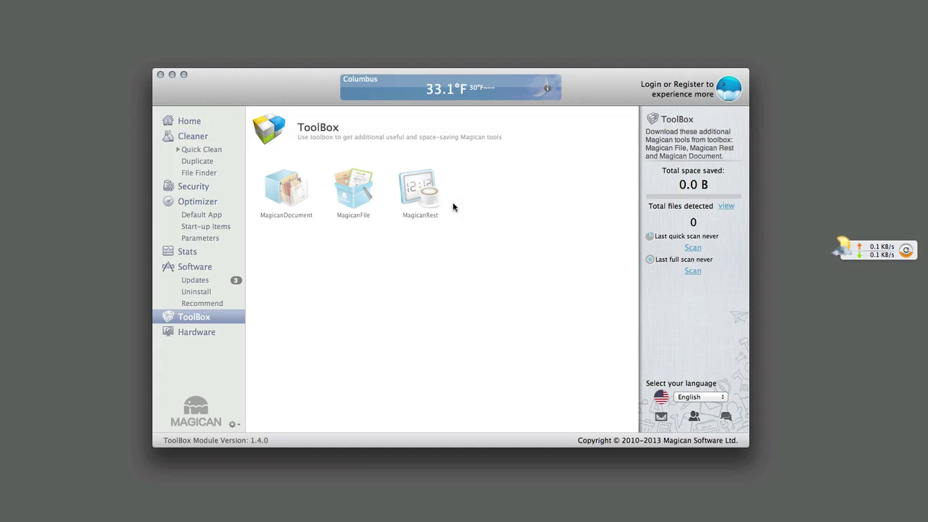
{"action": "left_click", "coordinate": [218, 330]}
{"action": "left_click", "coordinate": [189, 187]}
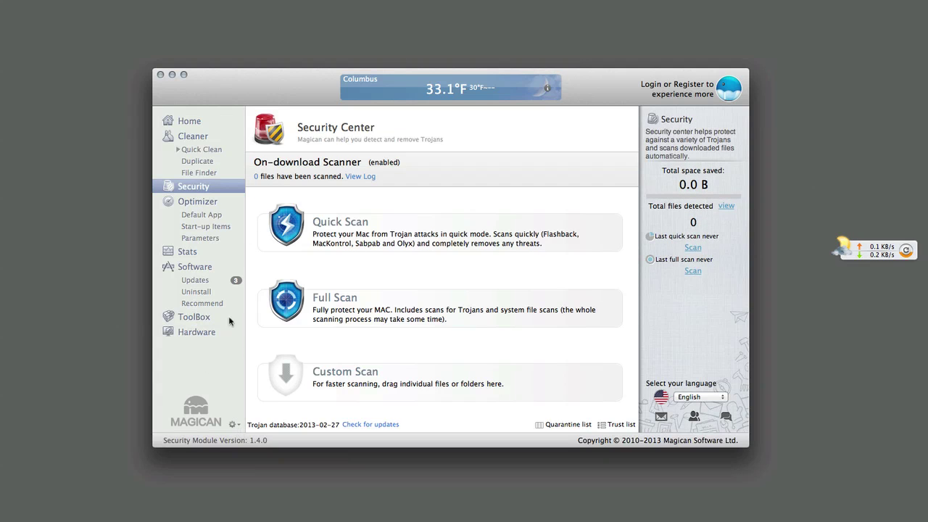
Open the Magican preferences and view the Cleaner settings for duplicate size and languages to keep.
{"action": "left_click", "coordinate": [231, 421]}
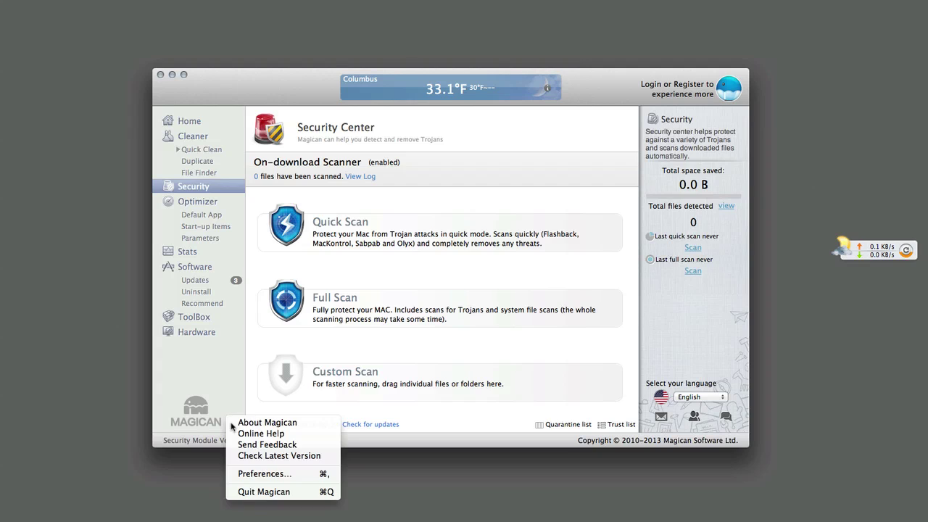
{"action": "left_click", "coordinate": [268, 475]}
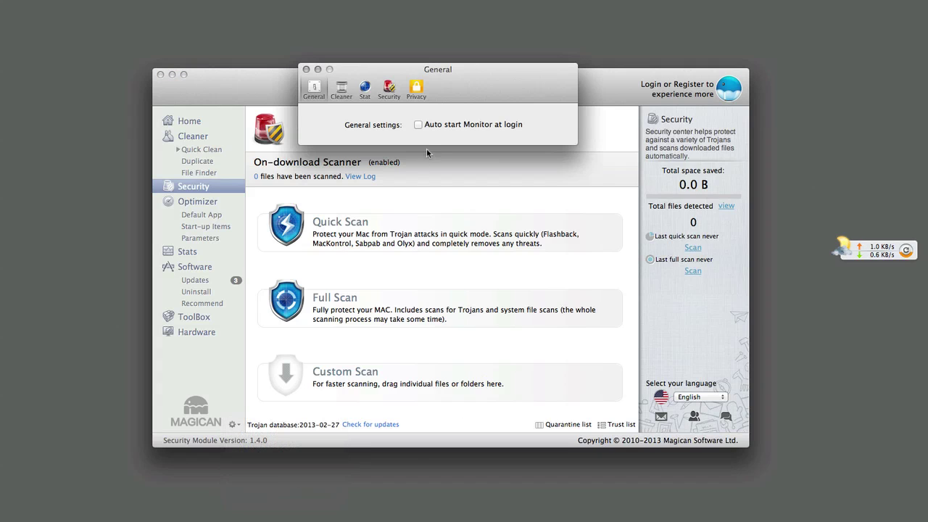
{"action": "left_click", "coordinate": [341, 94]}
{"action": "scroll", "coordinate": [378, 187], "scroll_direction": "up", "scroll_amount": 3}
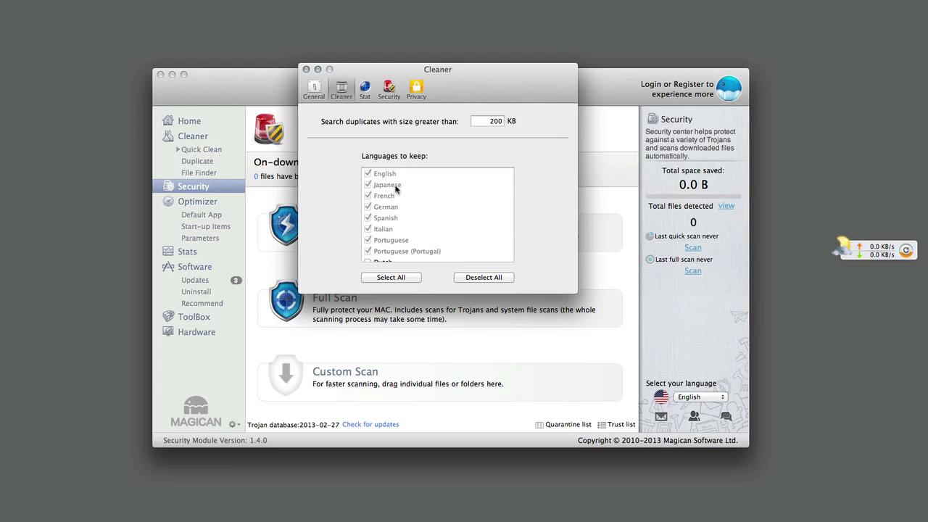
Look through the Cleaner's list of languages to keep and try to deselect German and Italian.
{"action": "left_click", "coordinate": [396, 187]}
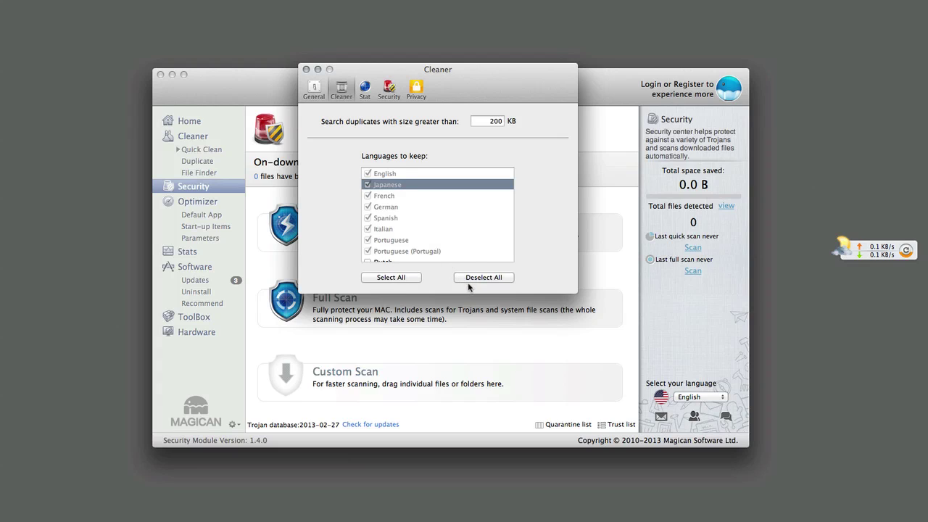
{"action": "scroll", "coordinate": [473, 225], "scroll_direction": "down", "scroll_amount": 2}
{"action": "left_click", "coordinate": [470, 220]}
{"action": "scroll", "coordinate": [464, 225], "scroll_direction": "down", "scroll_amount": 5}
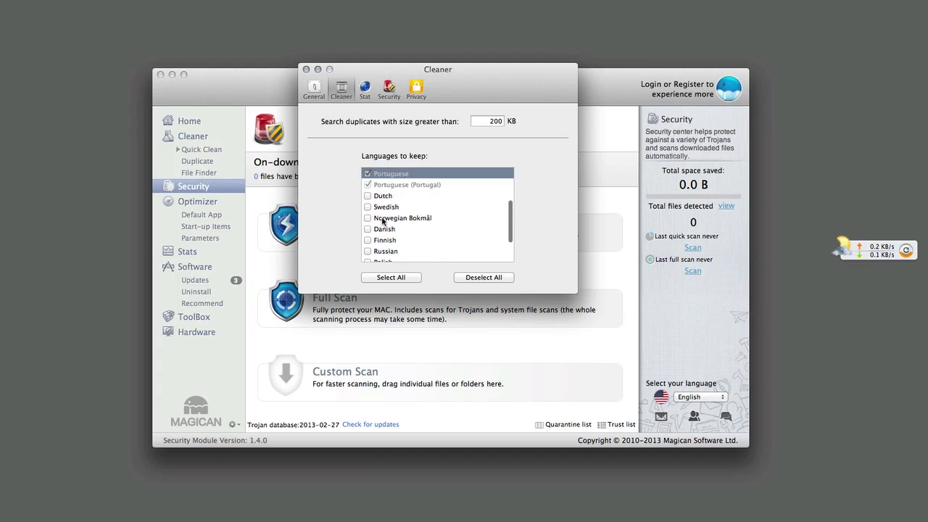
{"action": "scroll", "coordinate": [384, 222], "scroll_direction": "up", "scroll_amount": 5}
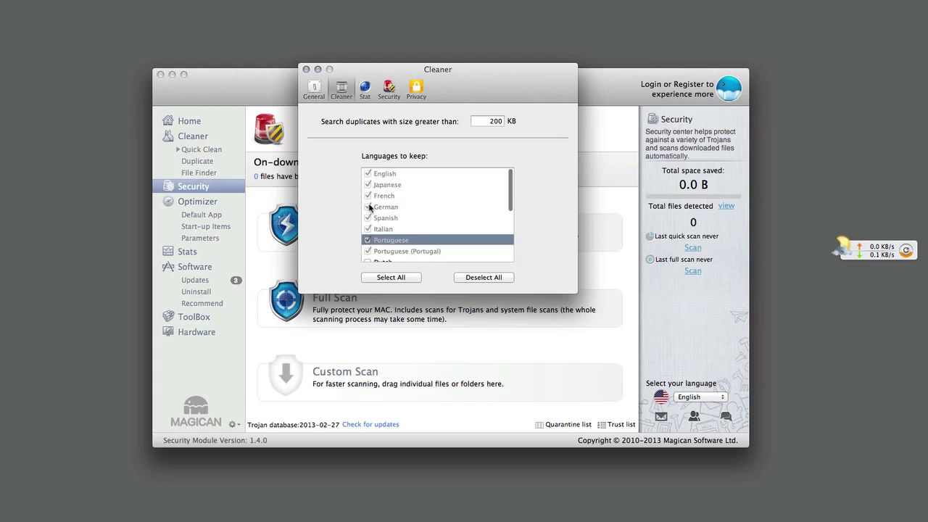
{"action": "left_click", "coordinate": [370, 207]}
{"action": "left_click", "coordinate": [370, 230]}
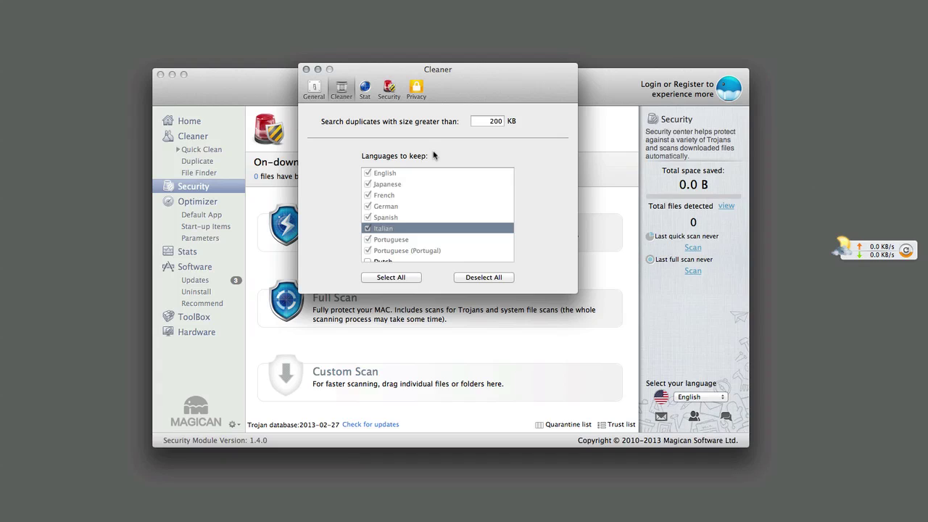
Review the Stat, Security and Privacy preferences, and close the preferences window.
{"action": "left_click", "coordinate": [367, 96]}
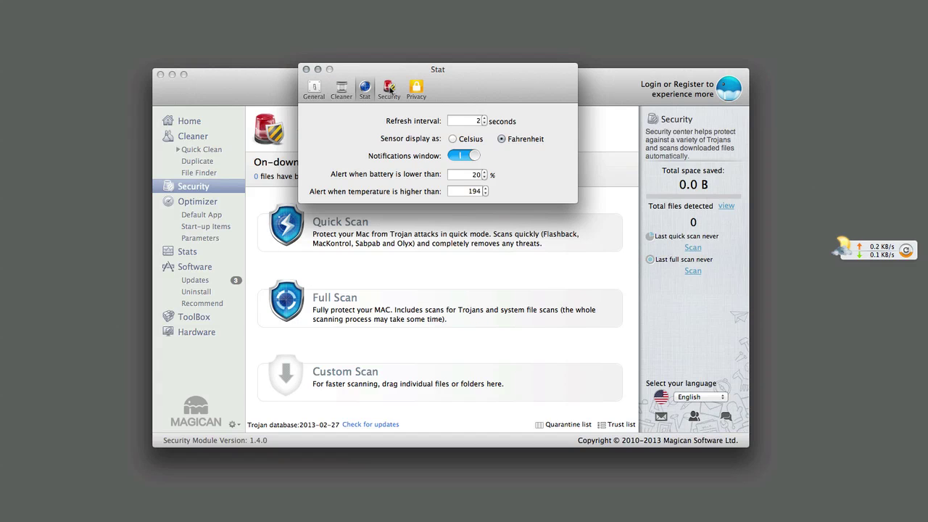
{"action": "left_click", "coordinate": [389, 89]}
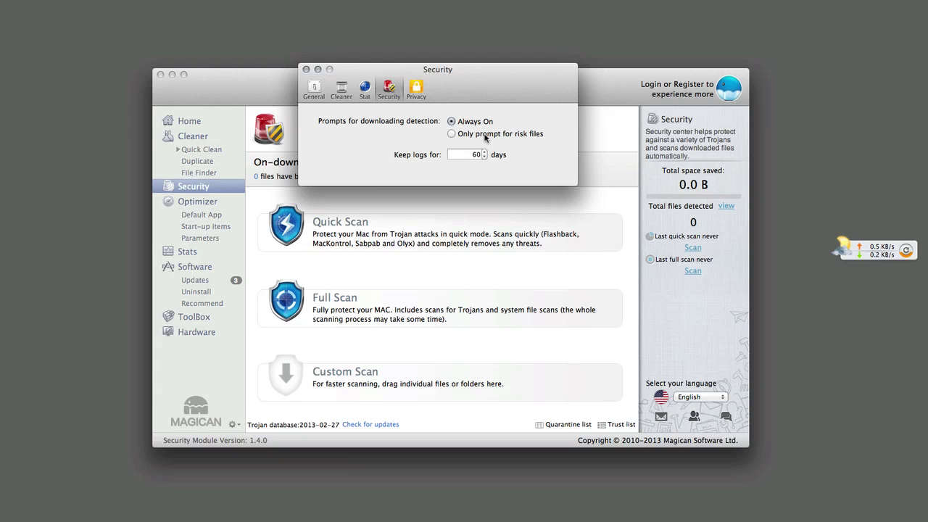
{"action": "left_click", "coordinate": [424, 96]}
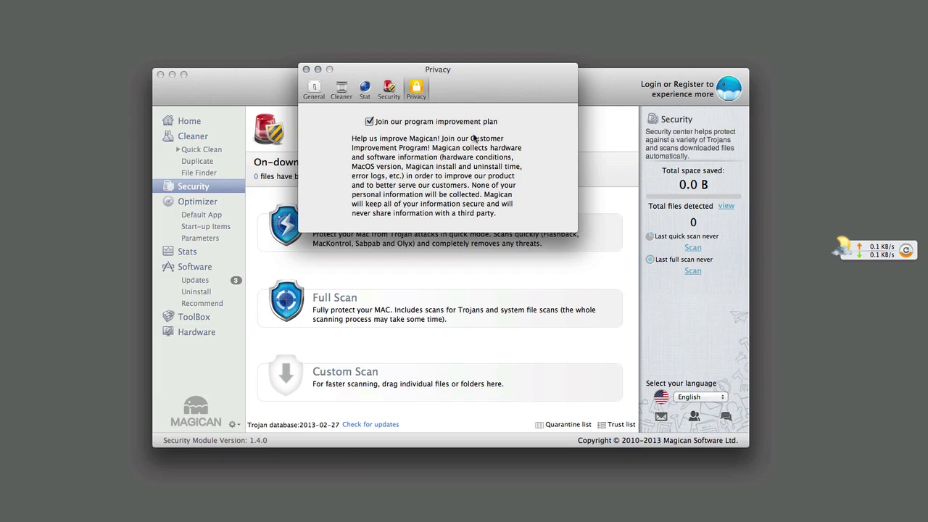
{"action": "left_click", "coordinate": [309, 70]}
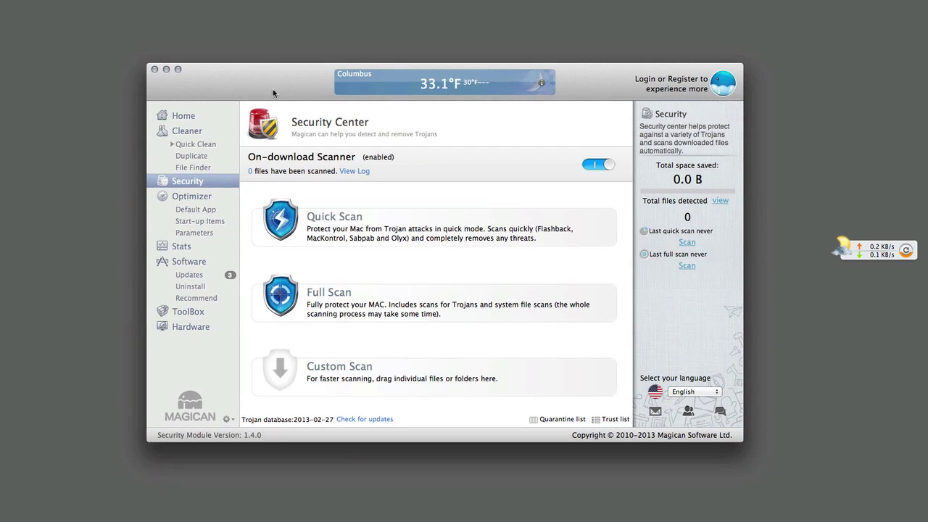